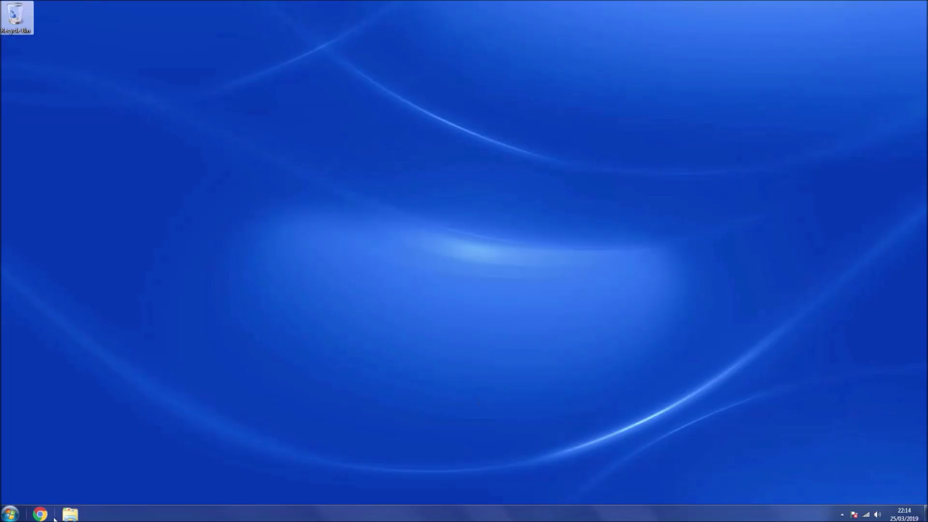
# Step: Open the sources folder on the w7x64 (D:) USB drive
pyautogui.click(10, 513)
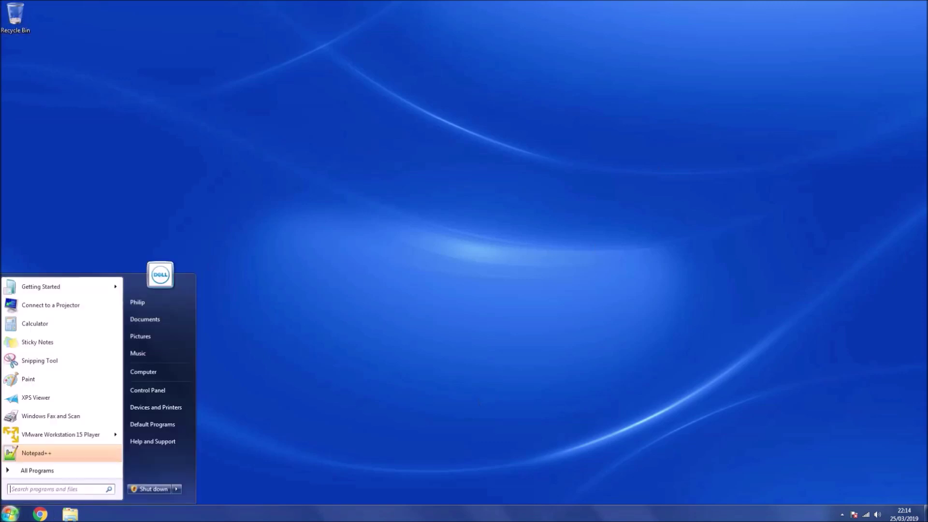
pyautogui.click(152, 373)
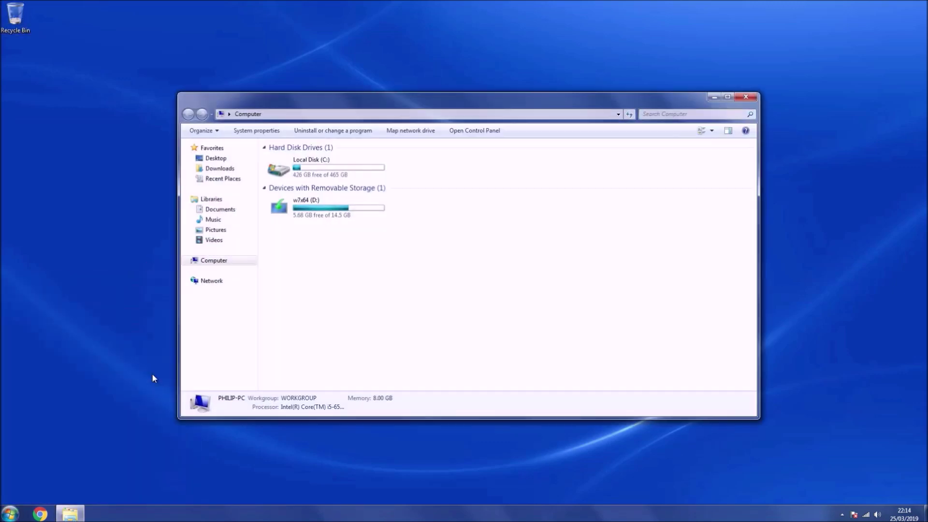
pyautogui.doubleClick(309, 220)
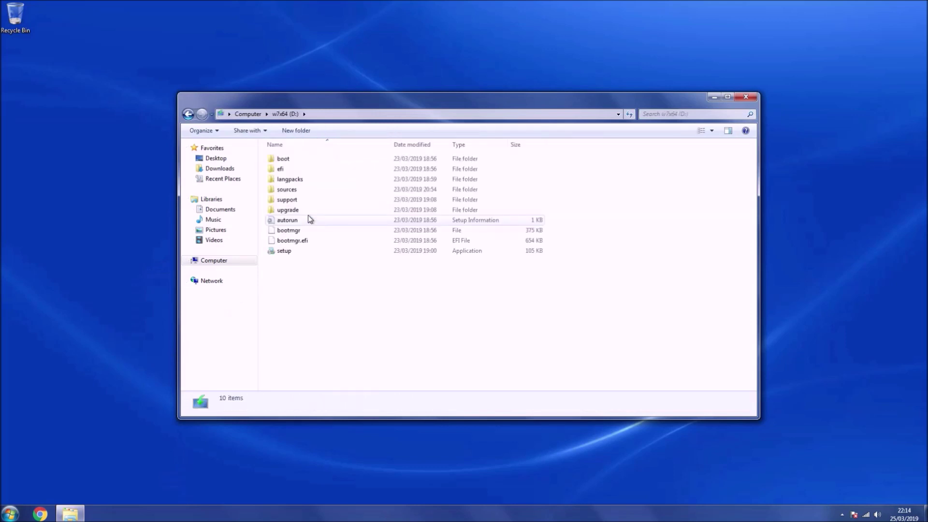
pyautogui.doubleClick(309, 189)
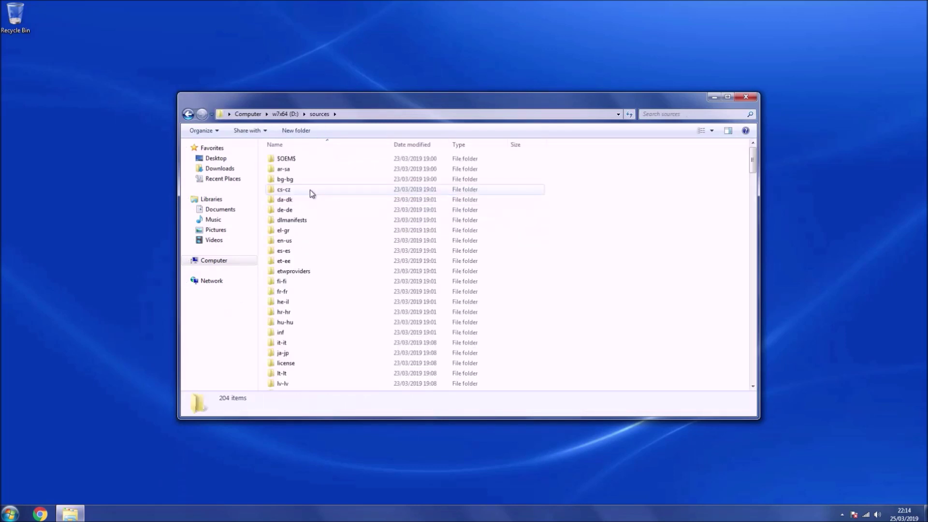
pyautogui.scroll(-15, 338, 252)
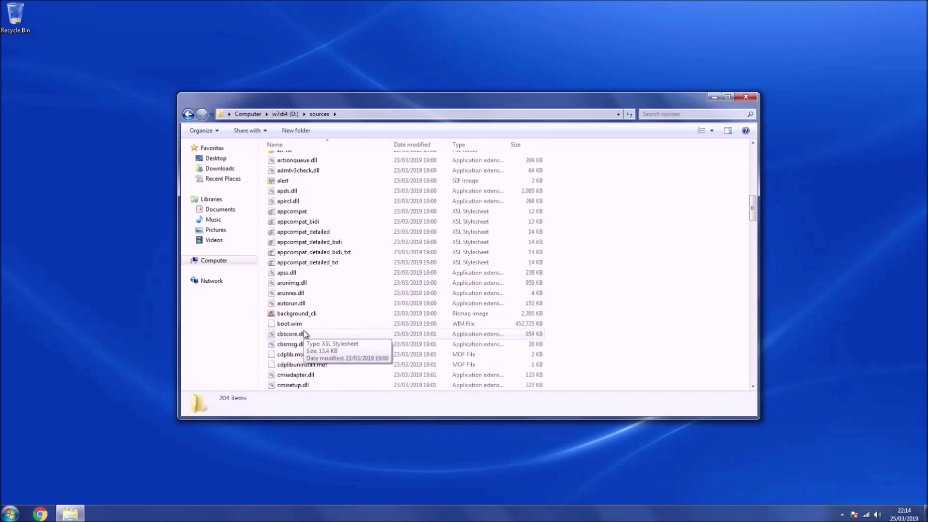
pyautogui.scroll(-10, 304, 334)
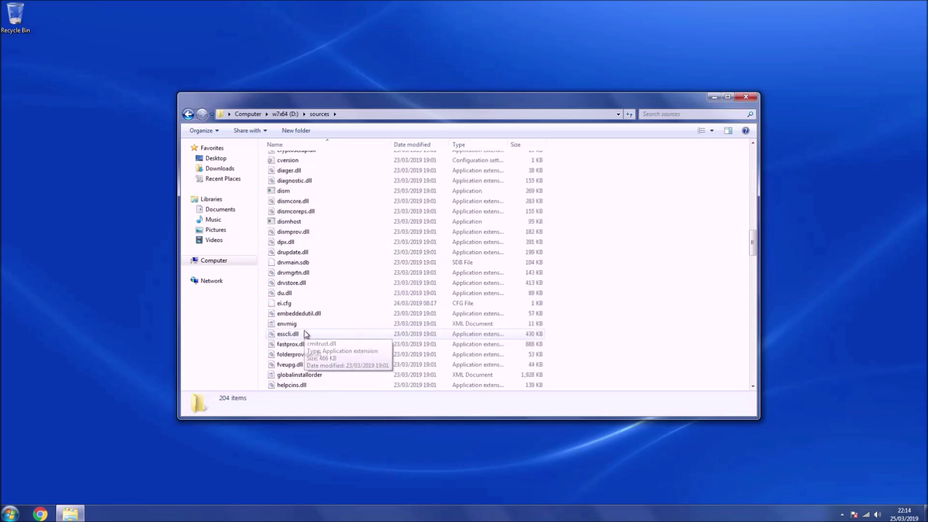
# Step: Permanently delete ei.cfg from the sources folder
pyautogui.rightClick(286, 303)
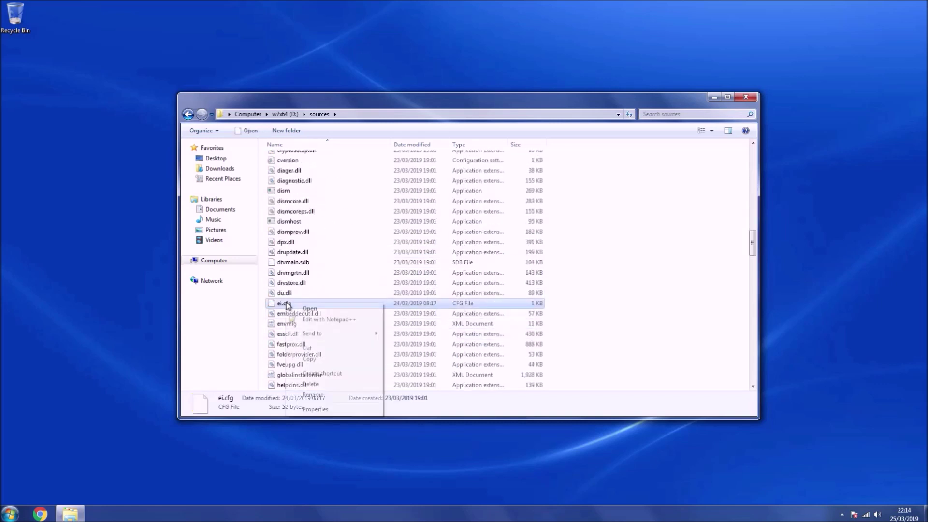
pyautogui.click(309, 384)
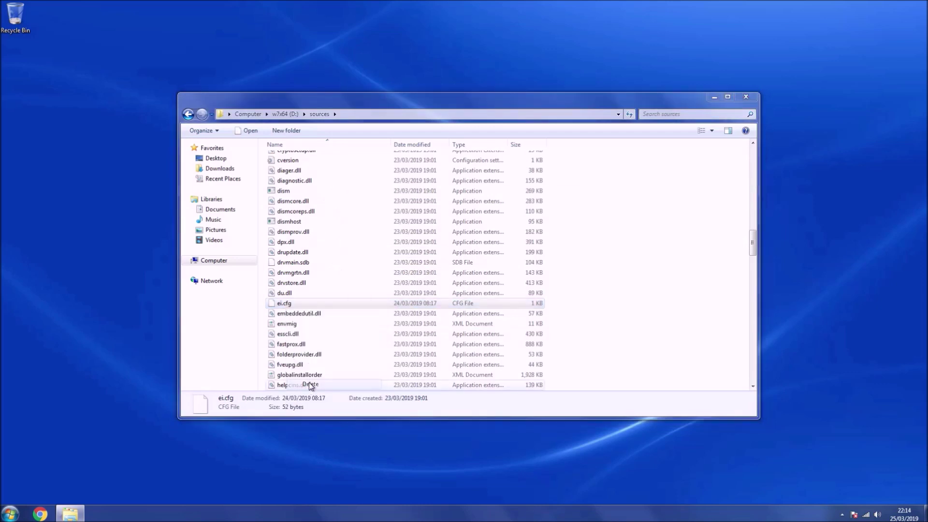
pyautogui.click(503, 295)
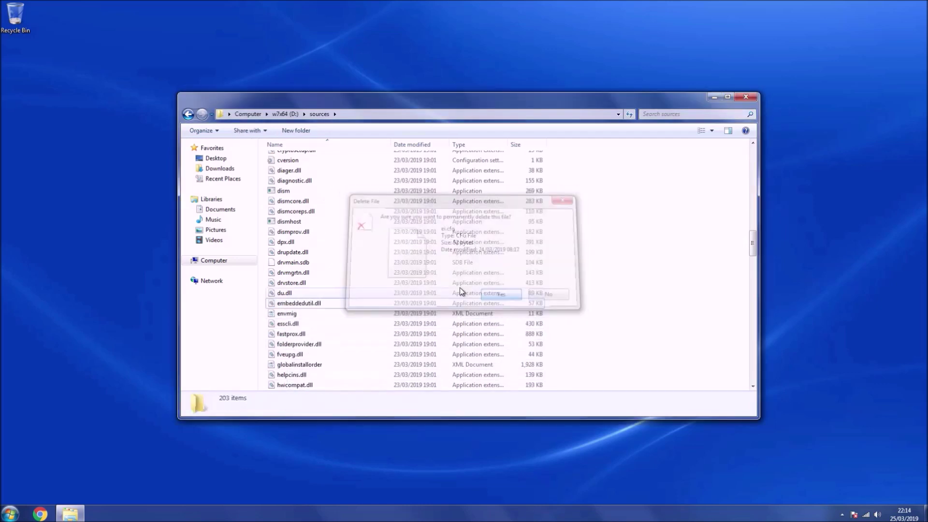
# Step: Delete the $OEM$ folder and close the Explorer window
pyautogui.scroll(15, 440, 277)
pyautogui.scroll(3, 436, 278)
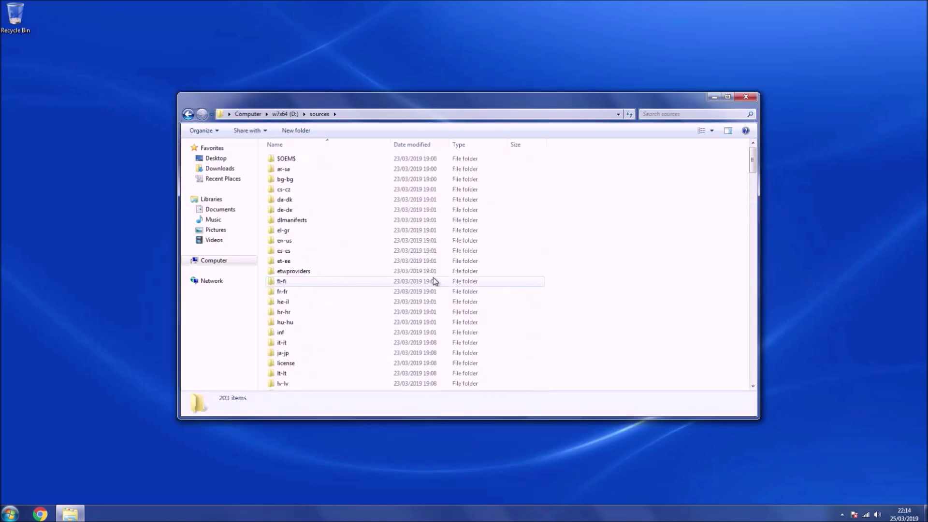
pyautogui.click(292, 160)
pyautogui.rightClick(292, 159)
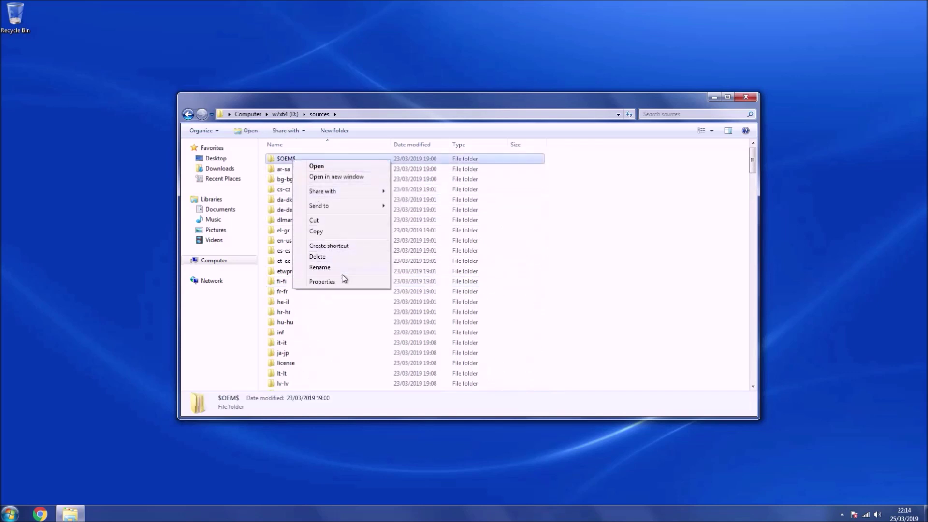
pyautogui.click(341, 257)
pyautogui.click(502, 296)
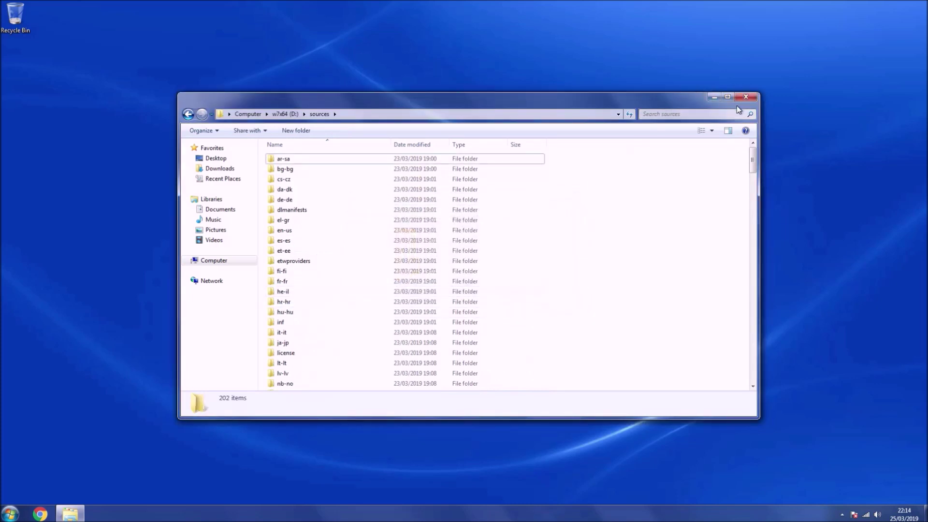
pyautogui.click(744, 100)
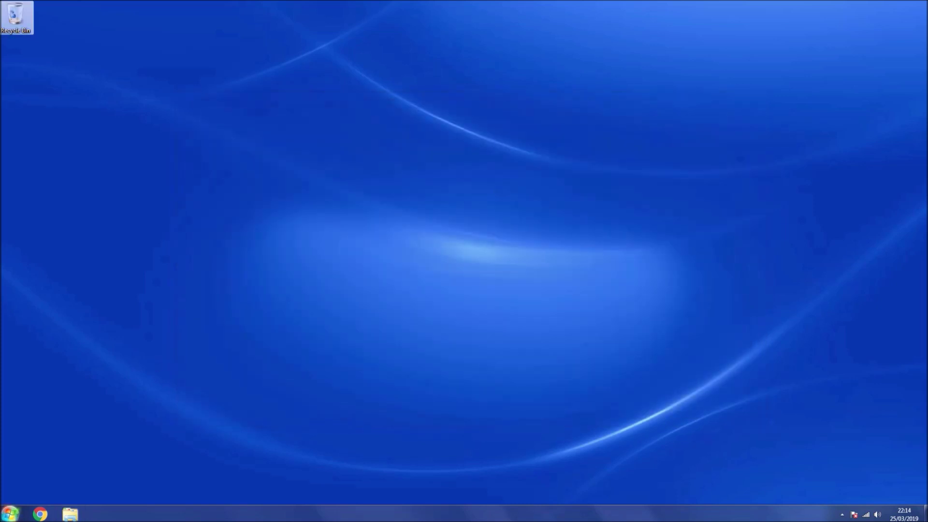
# Step: Restart Windows through the Start menu's Shut down options to reach the F12 boot menu
pyautogui.click(10, 513)
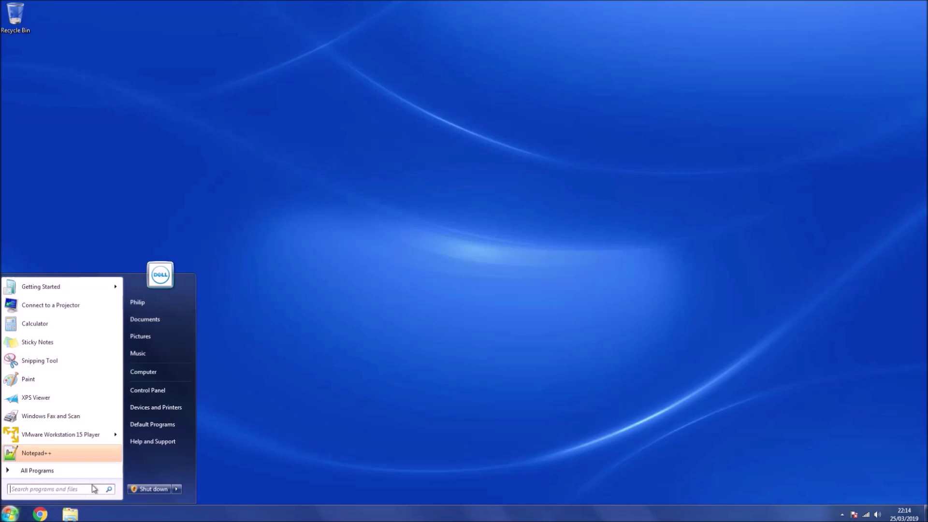
pyautogui.moveTo(180, 488)
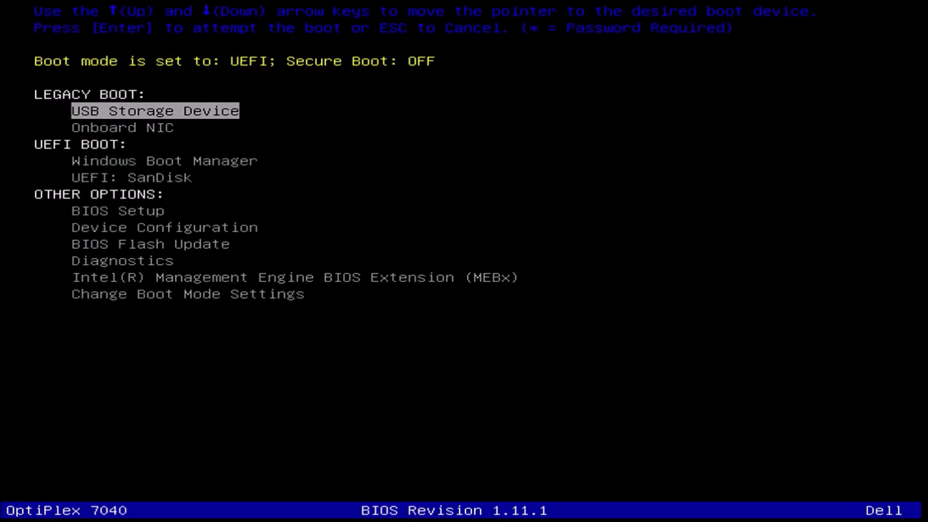
# Step: Boot from the UEFI: SanDisk USB entry in the Dell boot menu
pyautogui.press('Down')
pyautogui.press('Down')
pyautogui.press('Down')
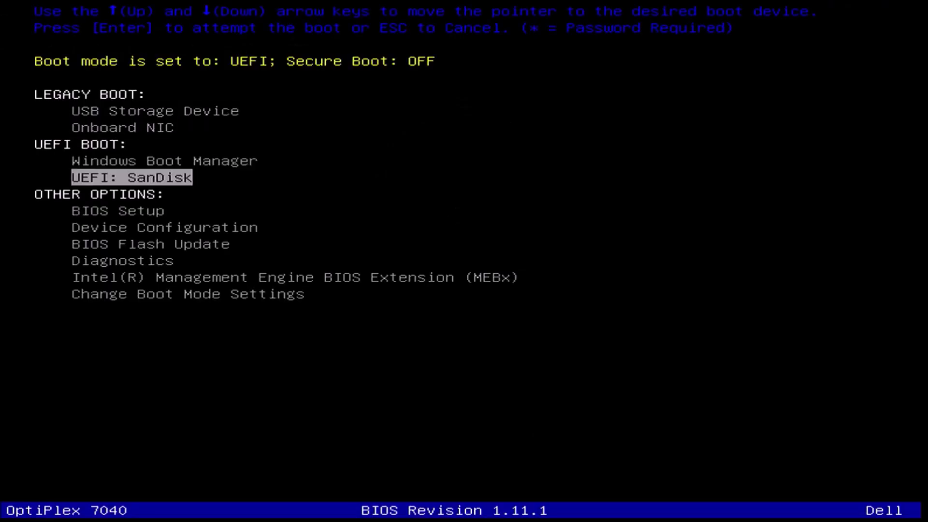
pyautogui.press('Return')
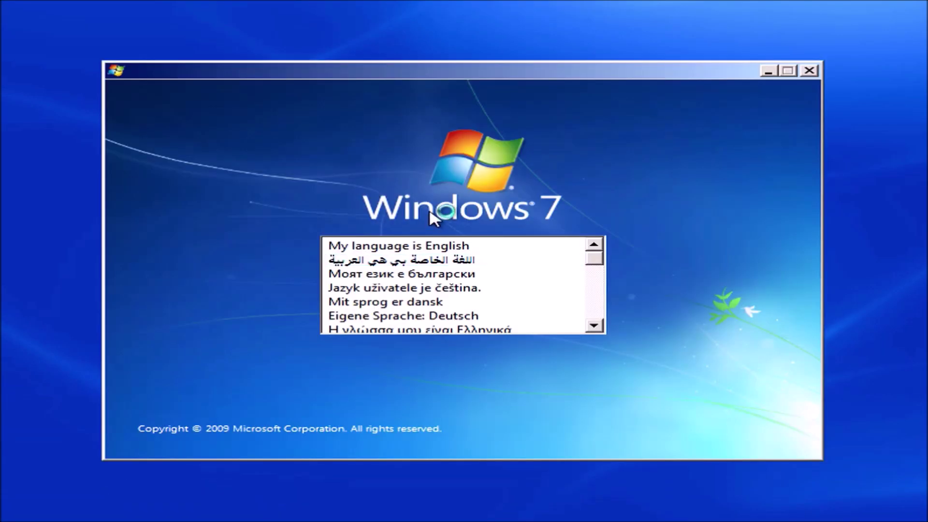
# Step: Choose English as the language with English (United Kingdom) time and currency format
pyautogui.click(442, 245)
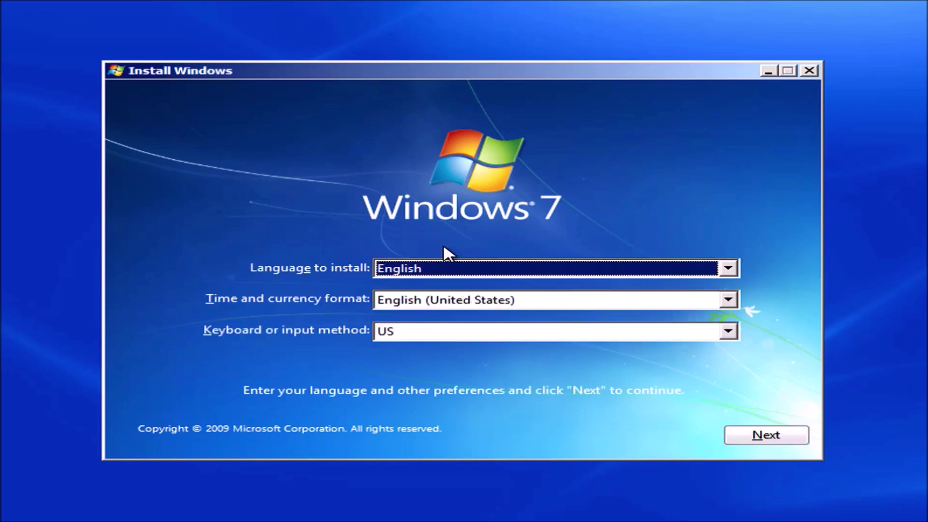
pyautogui.click(447, 303)
pyautogui.scroll(1, 472, 339)
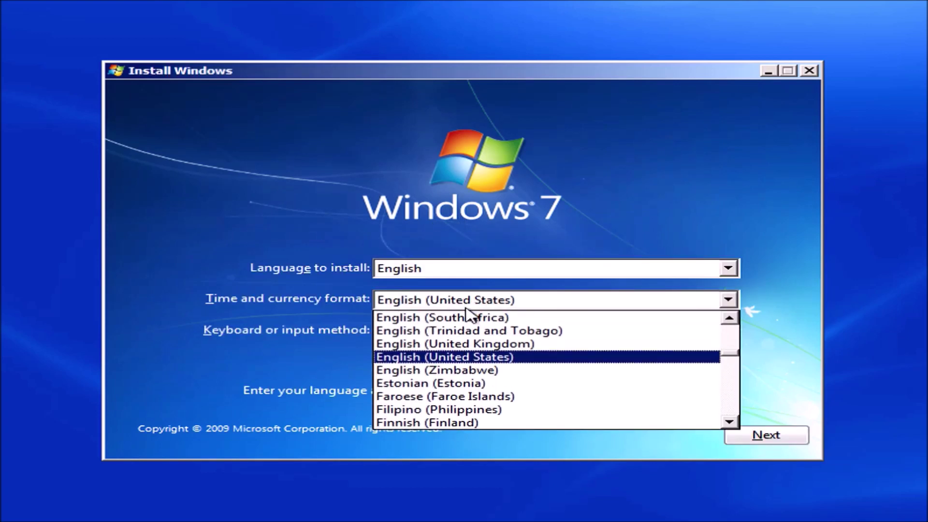
pyautogui.click(485, 342)
pyautogui.click(766, 434)
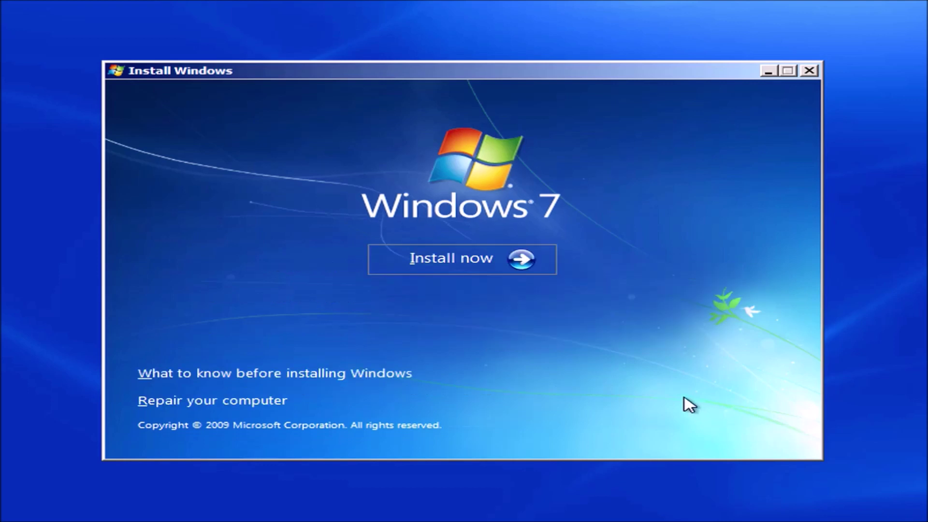
# Step: Start installing Windows 7 PROFESSIONAL, accept the license, and choose a Custom (advanced) install
pyautogui.click(484, 266)
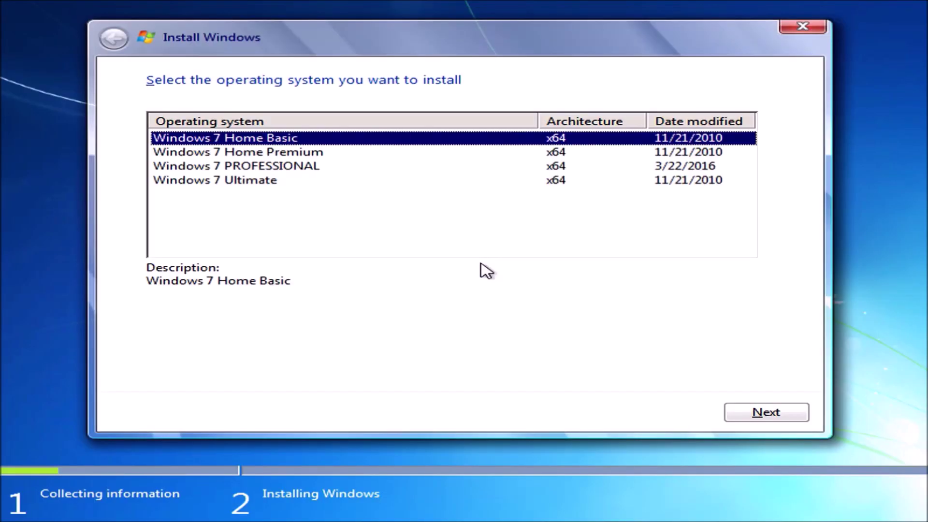
pyautogui.click(316, 167)
pyautogui.click(754, 411)
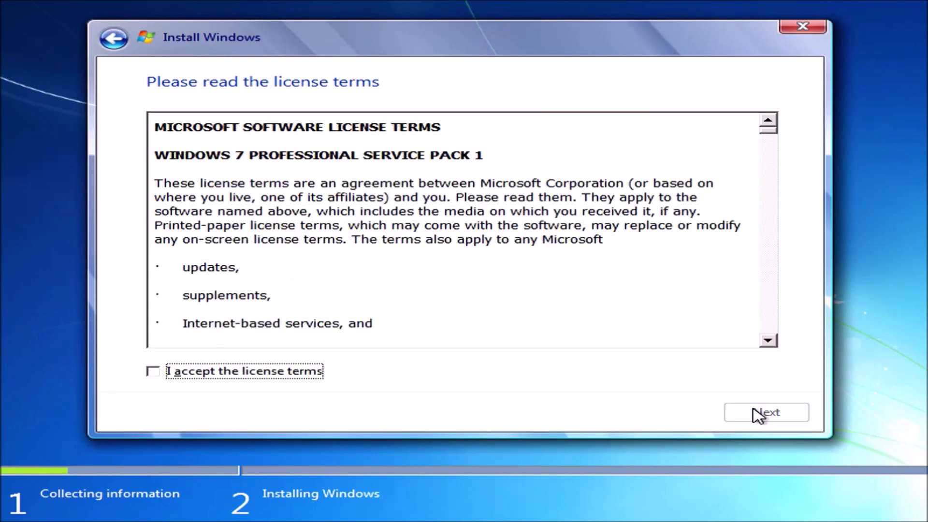
pyautogui.click(299, 375)
pyautogui.click(771, 416)
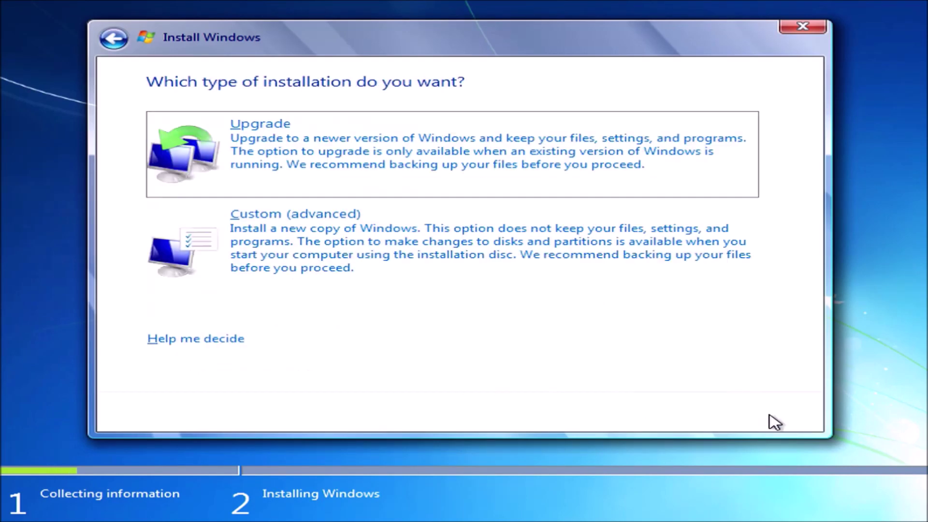
pyautogui.click(494, 270)
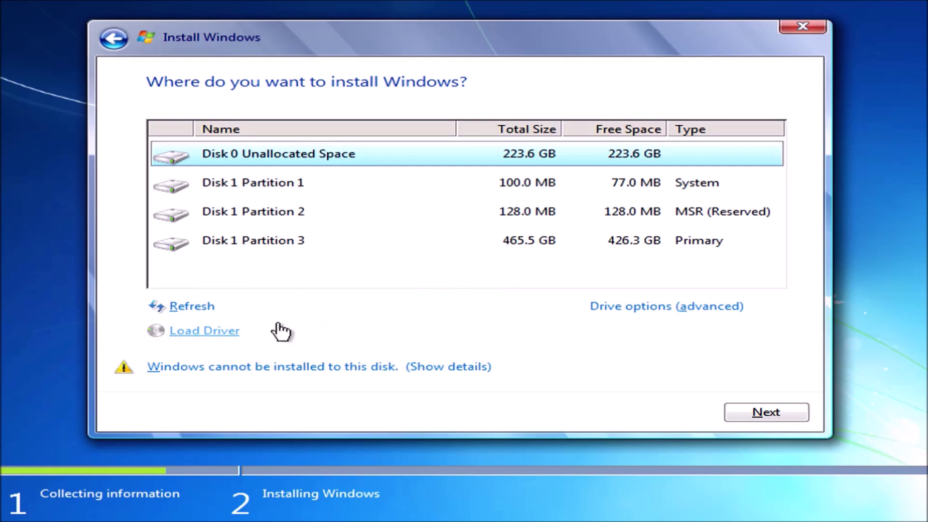
# Step: Delete Disk 1's 100 MB system partition and 128 MB MSR partition
pyautogui.click(264, 184)
pyautogui.click(648, 307)
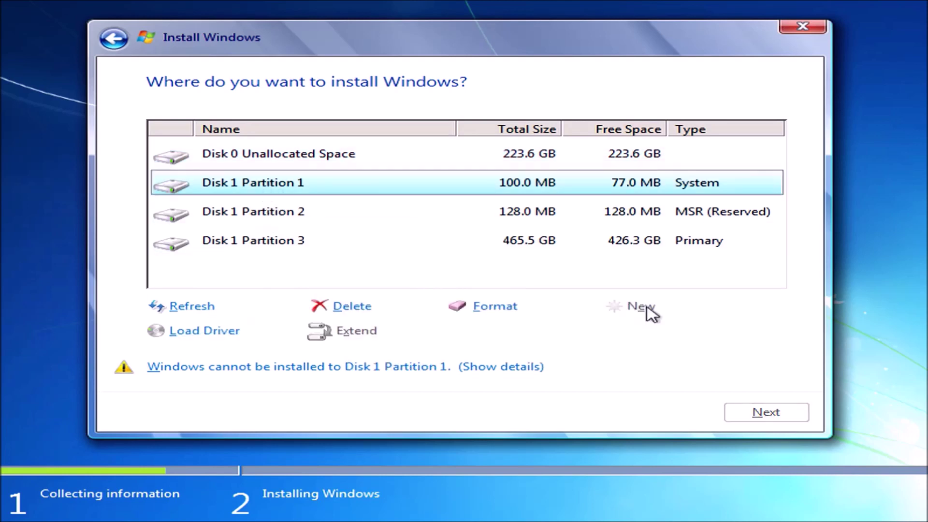
pyautogui.click(348, 307)
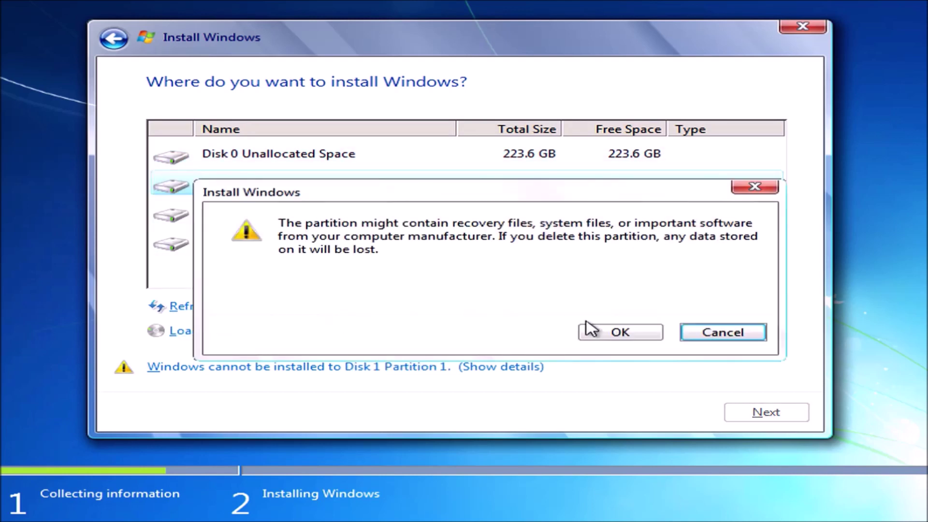
pyautogui.click(628, 334)
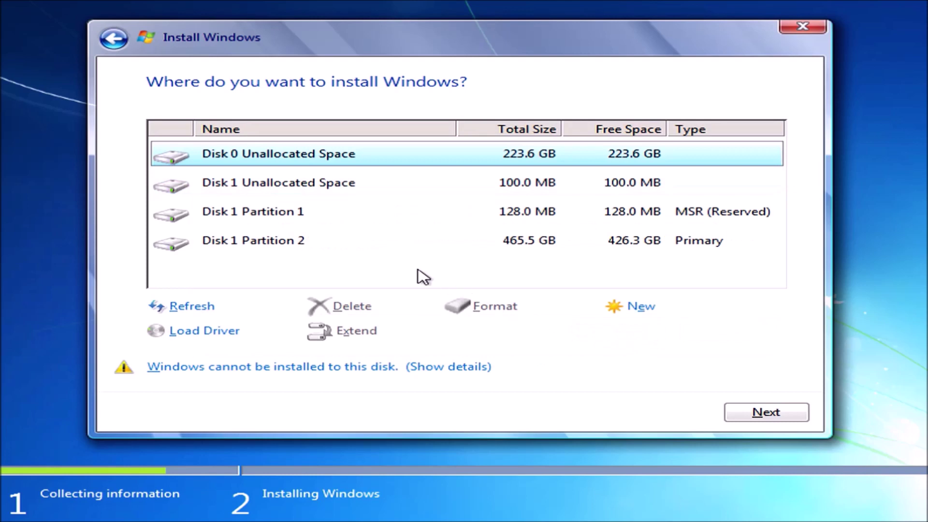
pyautogui.click(311, 211)
pyautogui.click(419, 304)
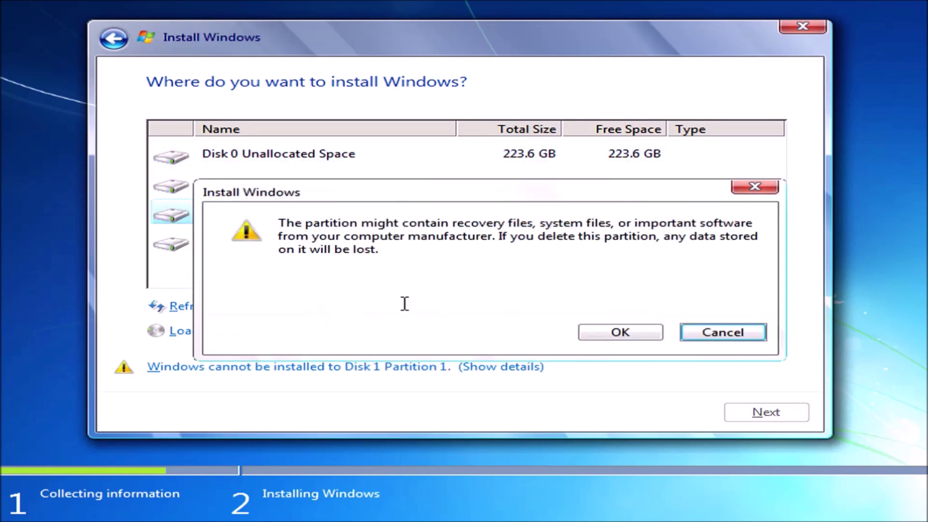
pyautogui.click(610, 332)
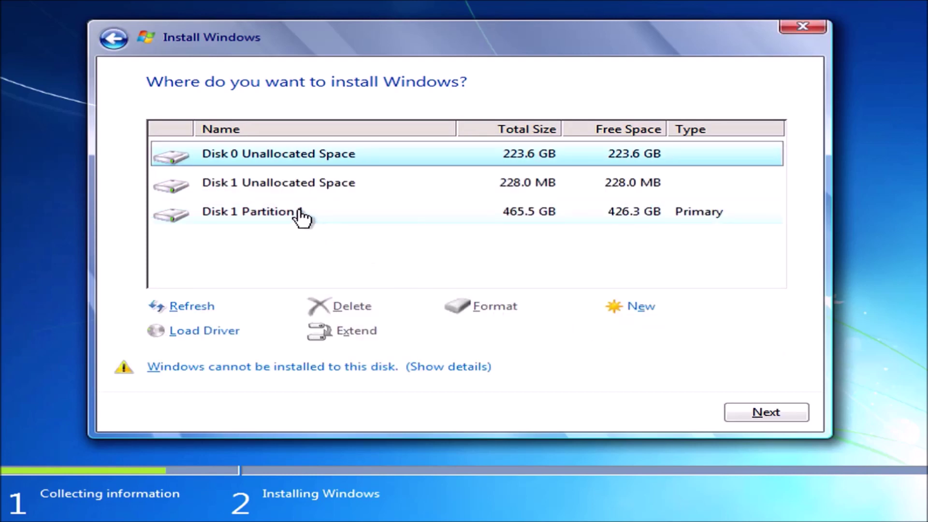
# Step: Delete the 465.5 GB primary partition and install Windows onto Disk 1 Unallocated Space
pyautogui.click(303, 215)
pyautogui.click(408, 308)
pyautogui.click(630, 337)
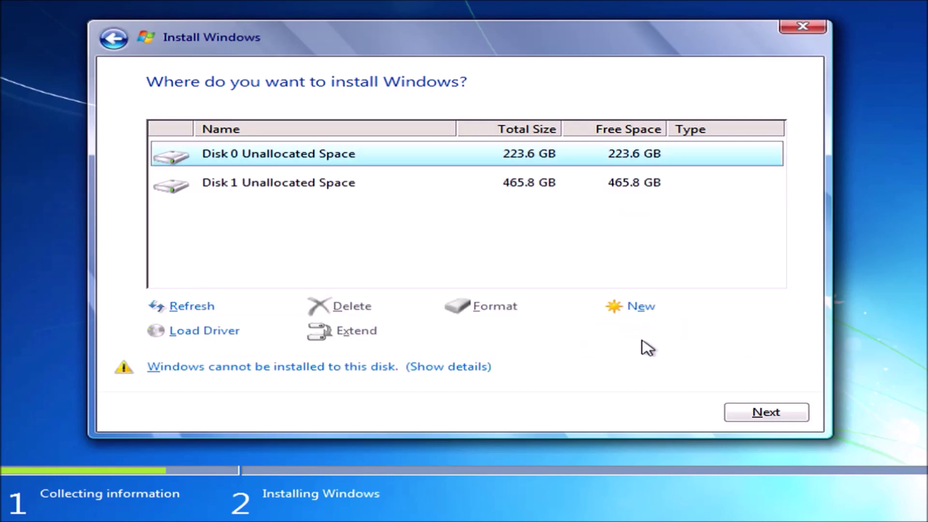
pyautogui.click(607, 186)
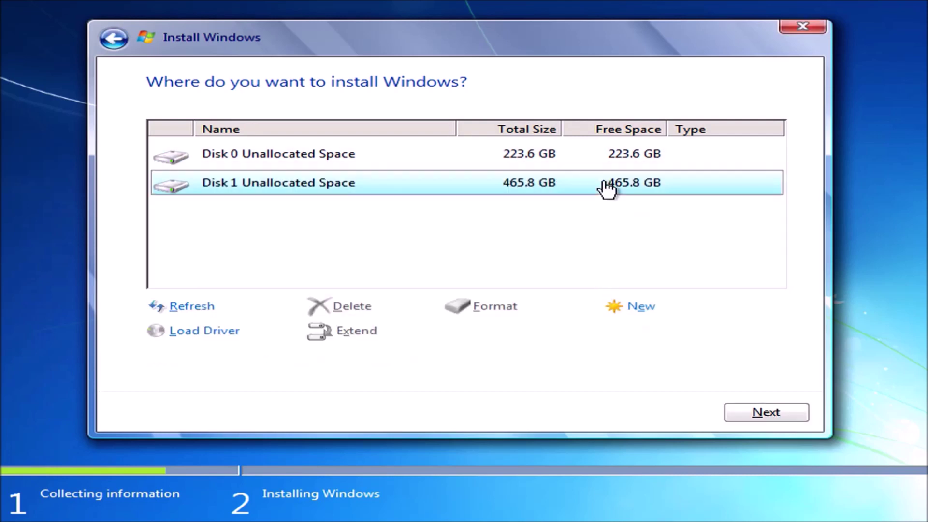
pyautogui.click(762, 414)
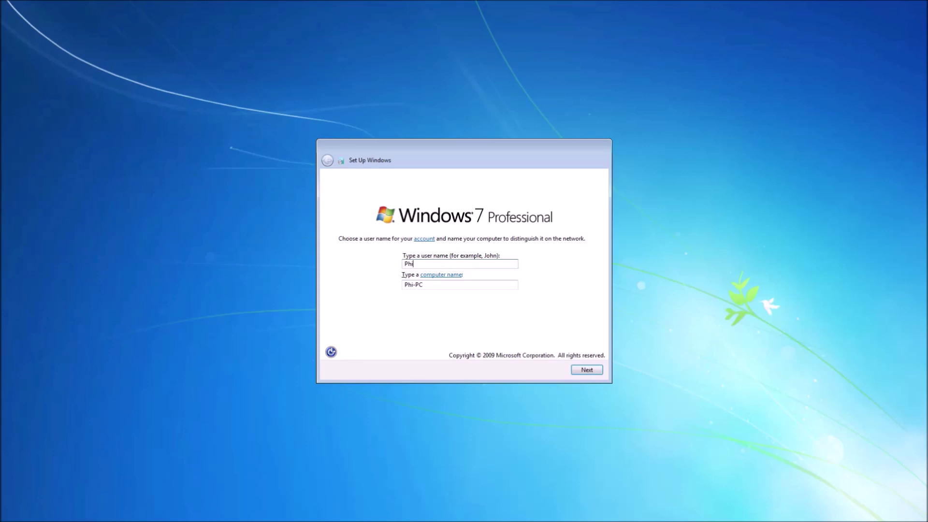
# Step: Set the computer name to OptiPlex7040 after the user name and confirm
pyautogui.press('Tab')
pyautogui.write('Op')
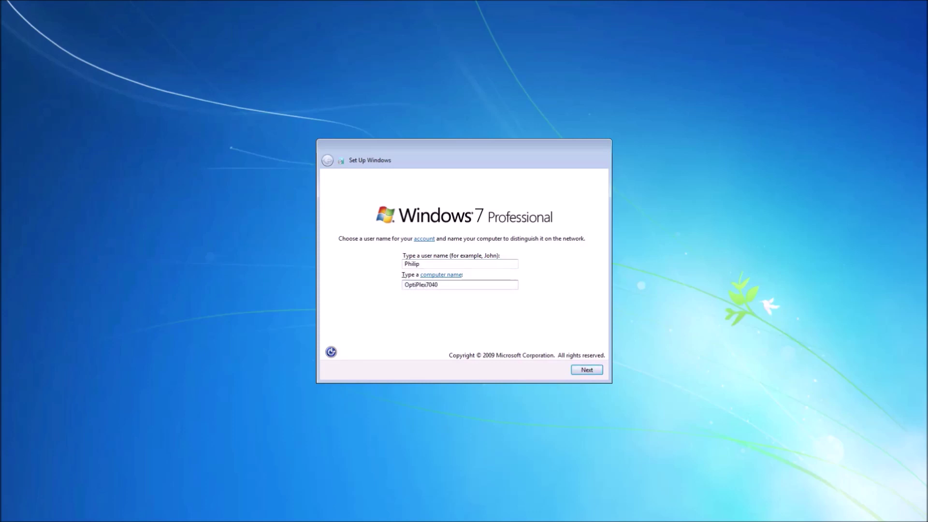
pyautogui.press('Return')
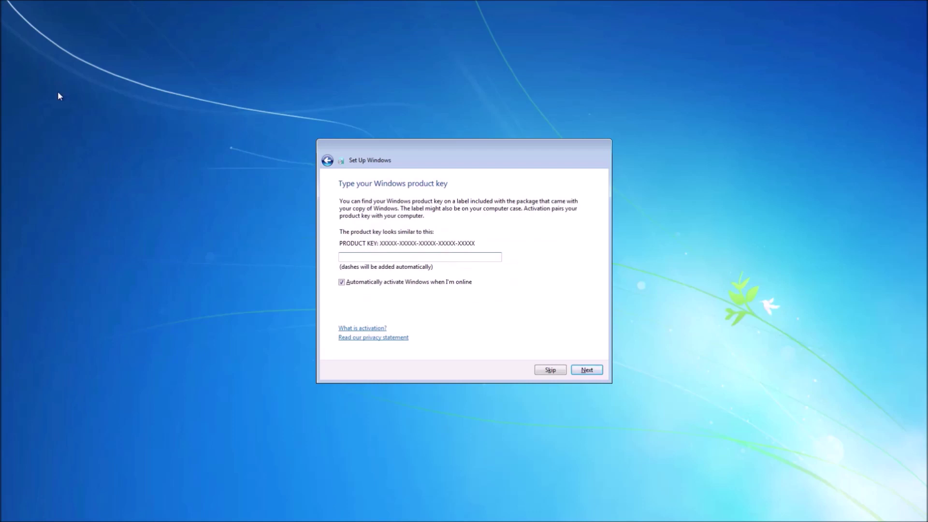
# Step: Skip the product key without auto-activation, install important updates only, and skip wireless setup
pyautogui.click(346, 284)
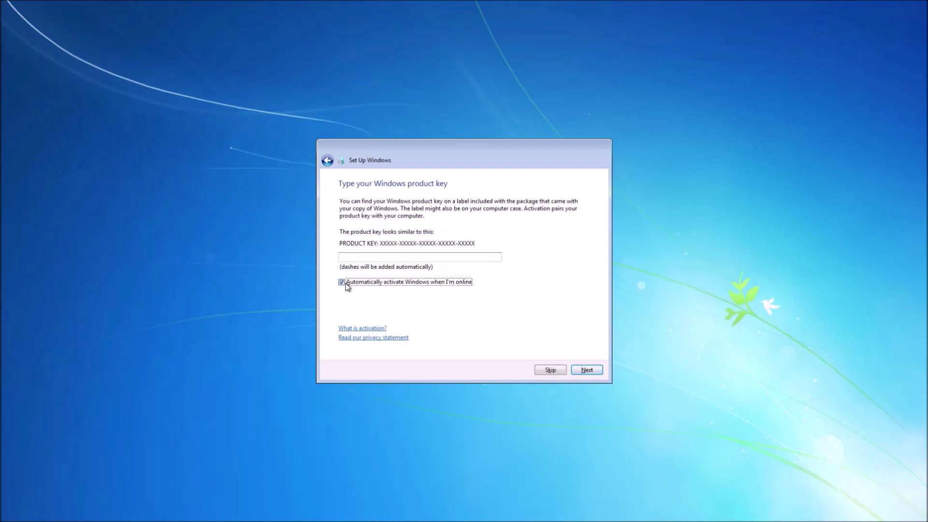
pyautogui.click(542, 371)
pyautogui.click(521, 236)
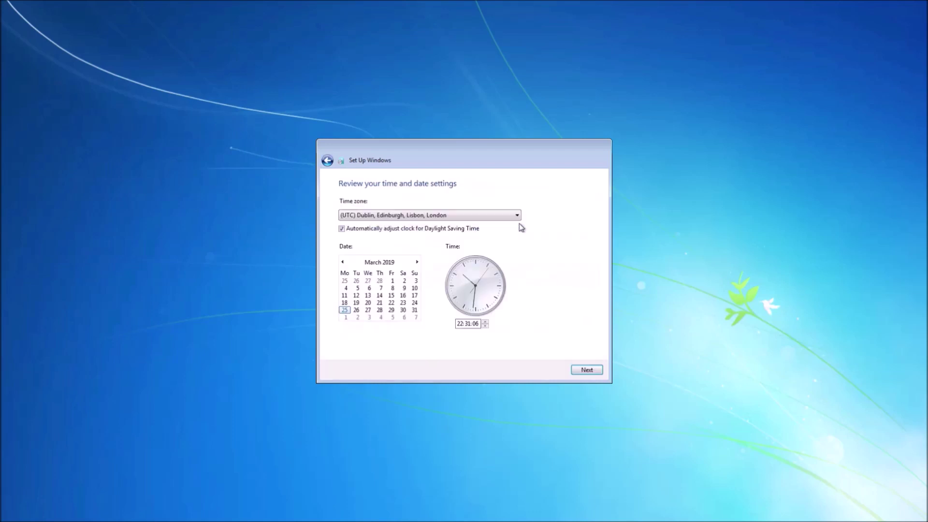
pyautogui.click(573, 369)
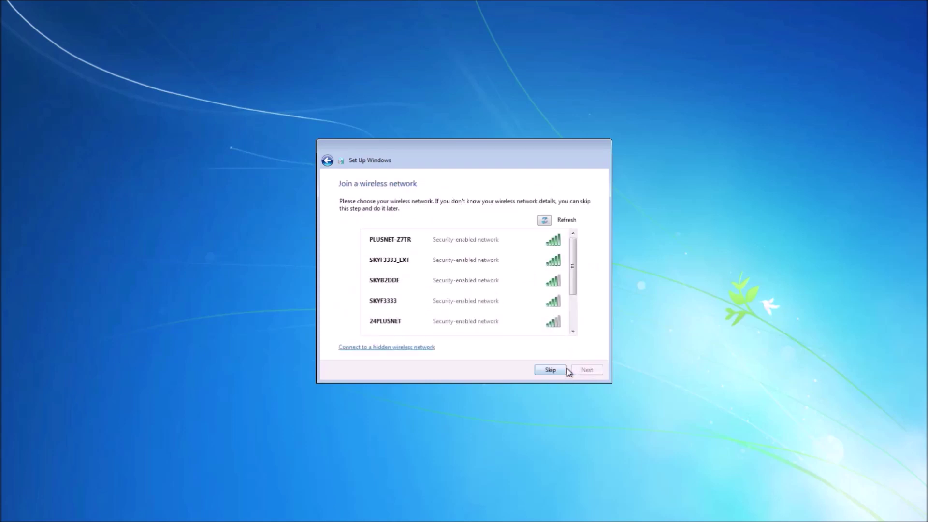
pyautogui.click(531, 255)
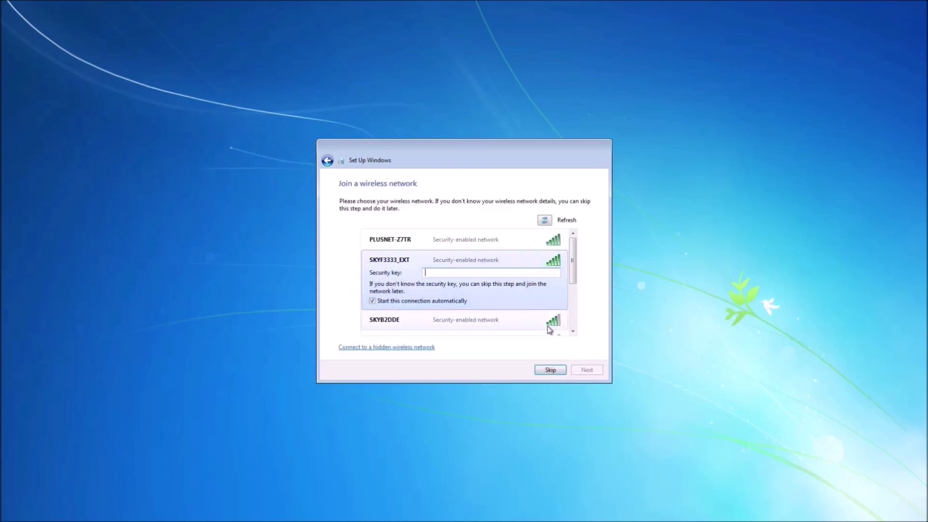
pyautogui.click(534, 242)
pyautogui.click(551, 369)
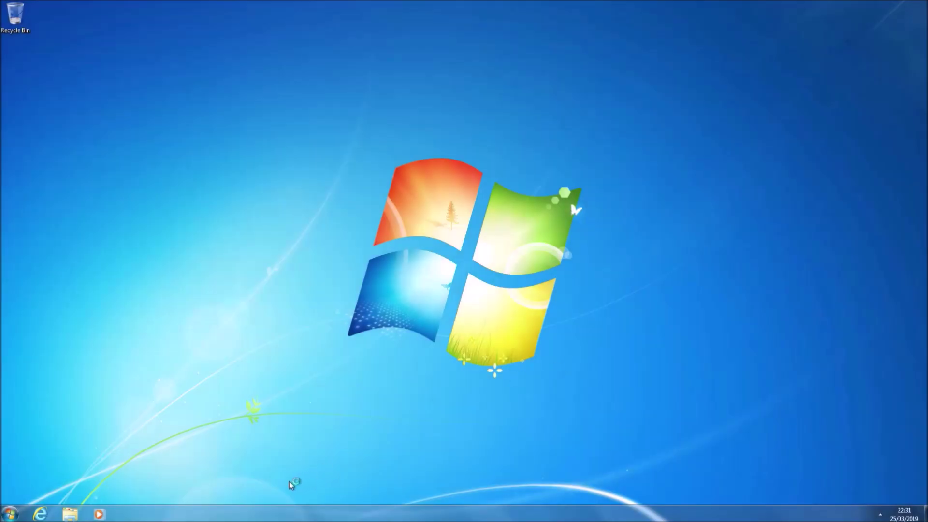
# Step: Dismiss the Media Player welcome and open Computer's System properties maximized
pyautogui.click(99, 513)
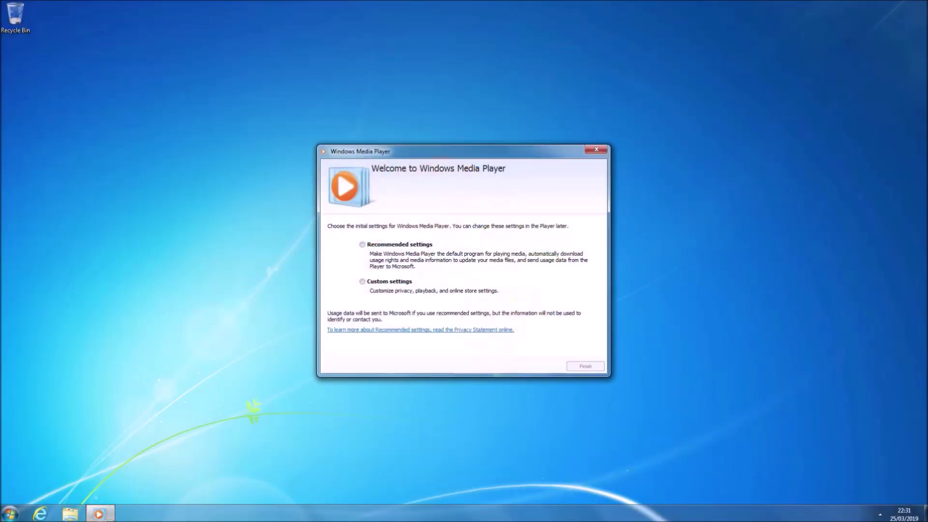
pyautogui.click(591, 149)
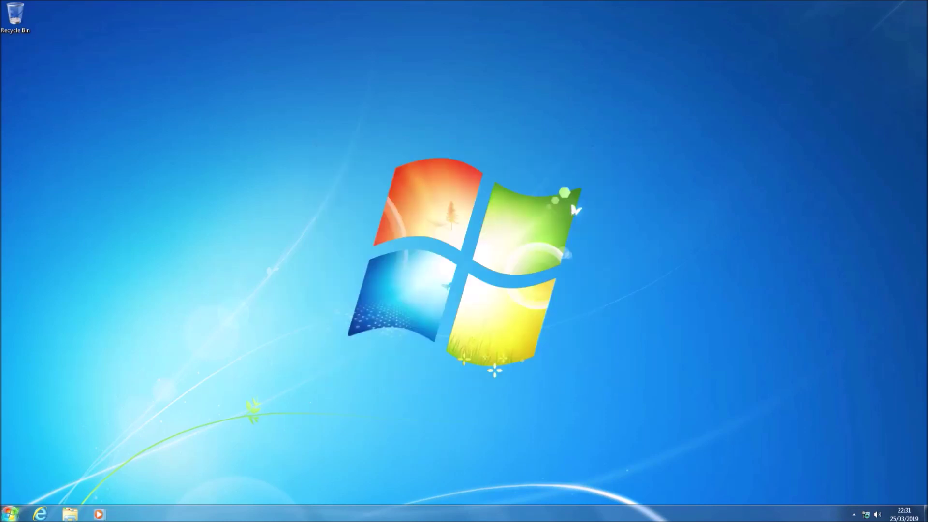
pyautogui.click(9, 513)
pyautogui.rightClick(158, 380)
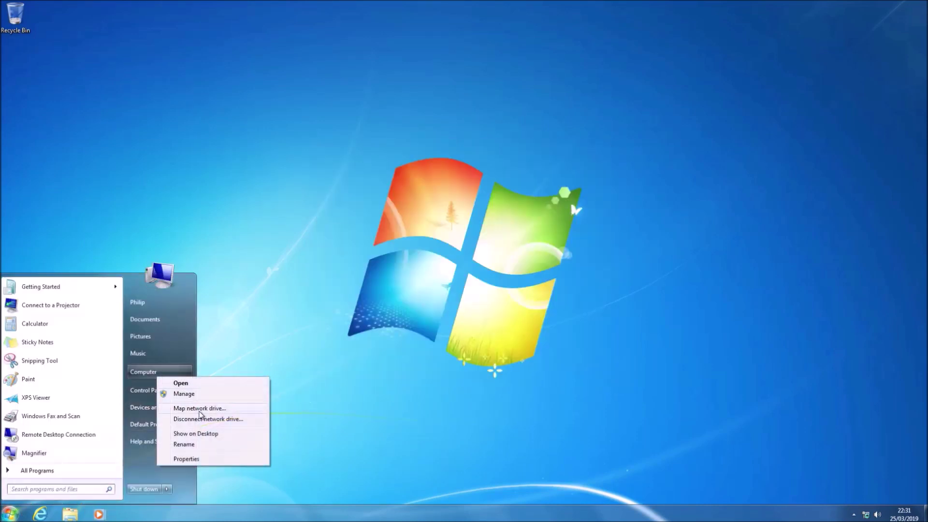
pyautogui.click(215, 457)
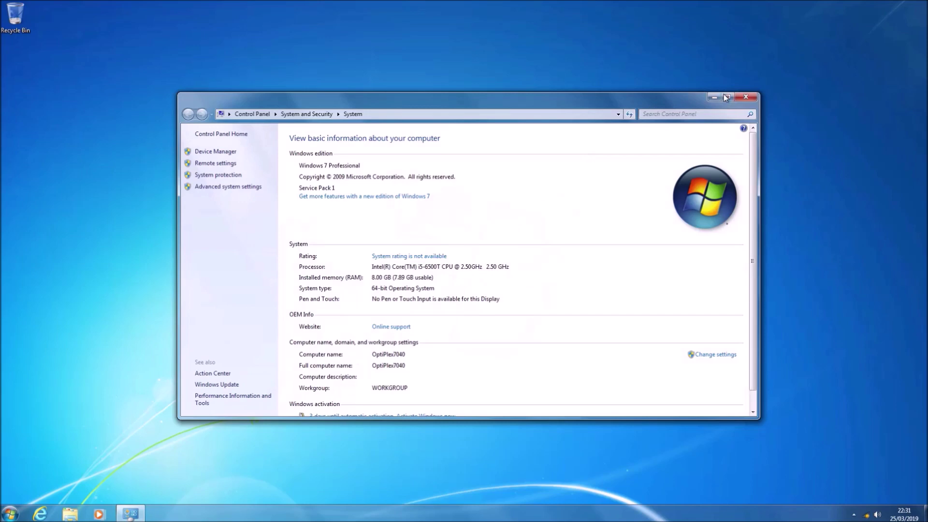
pyautogui.click(727, 98)
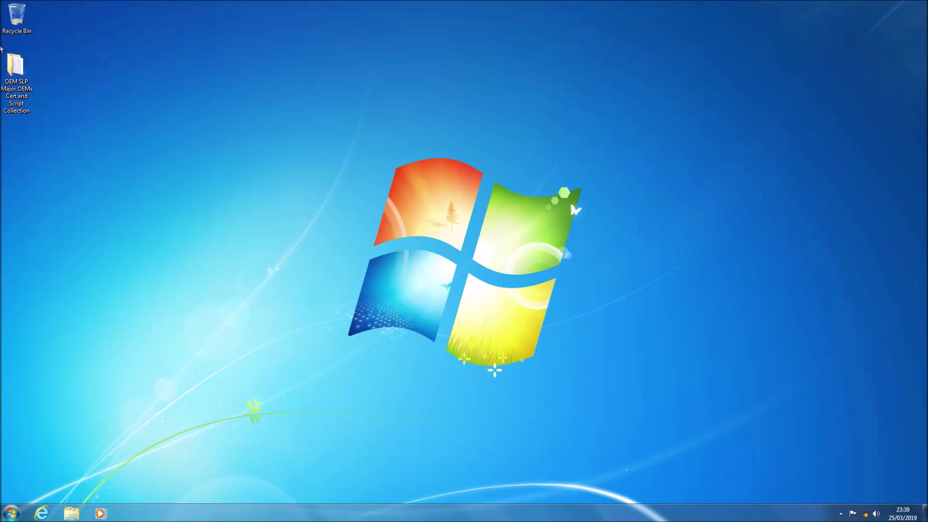
# Step: Copy the OEM folder from the collection's Dell > 7 Professional folder
pyautogui.doubleClick(16, 67)
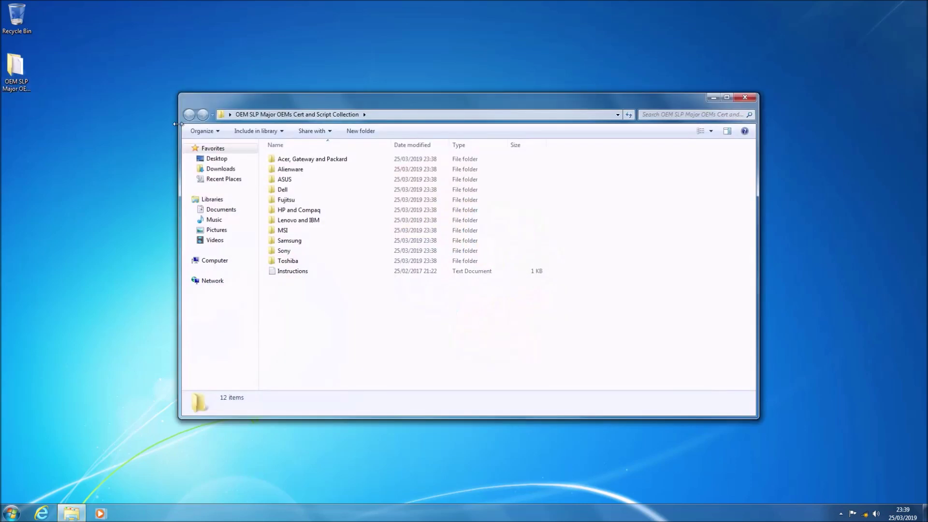
pyautogui.doubleClick(353, 189)
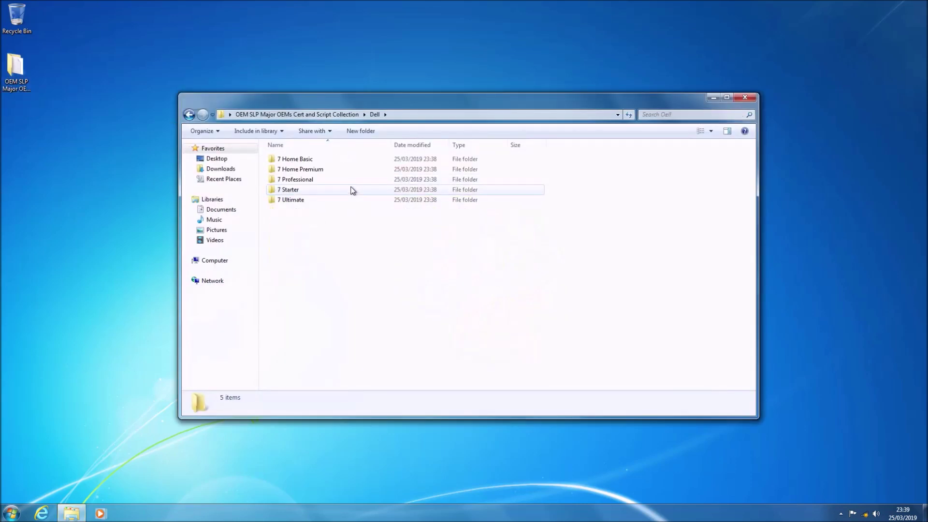
pyautogui.doubleClick(353, 182)
pyautogui.moveTo(346, 185); pyautogui.dragTo(332, 162)
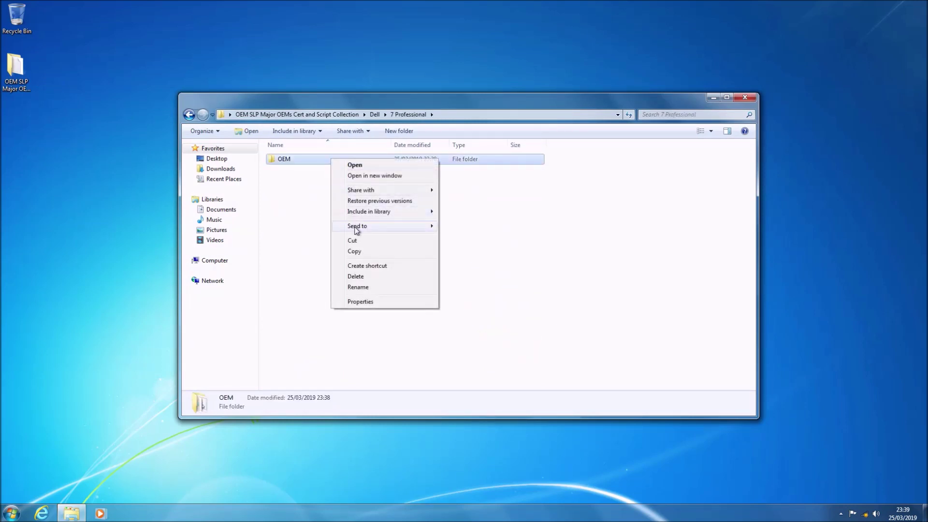
pyautogui.click(359, 251)
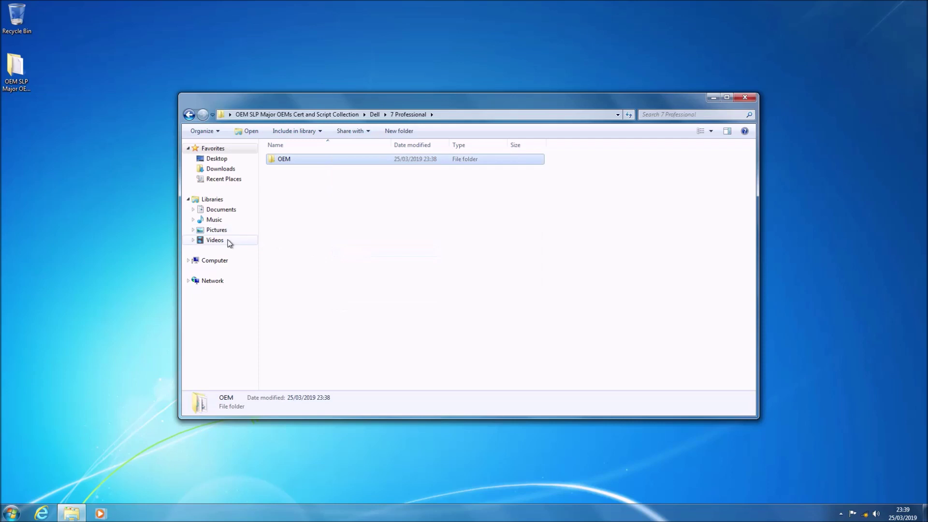
# Step: Paste the OEM folder into the root of Local Disk (C:) and open it
pyautogui.click(230, 262)
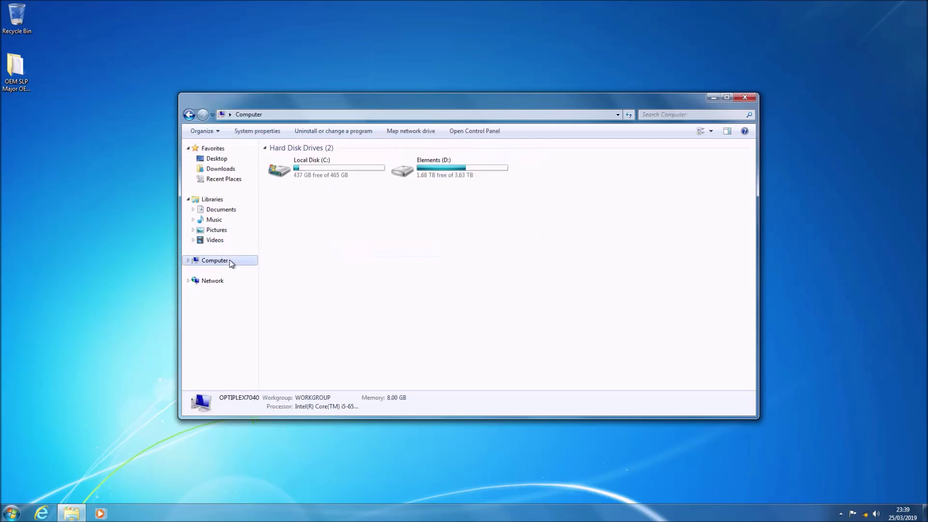
pyautogui.doubleClick(329, 159)
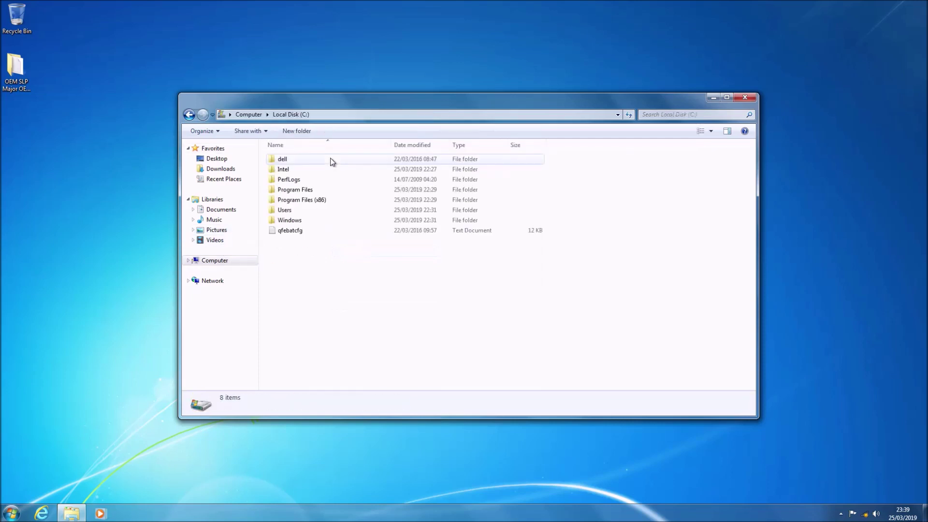
pyautogui.rightClick(303, 259)
pyautogui.click(345, 312)
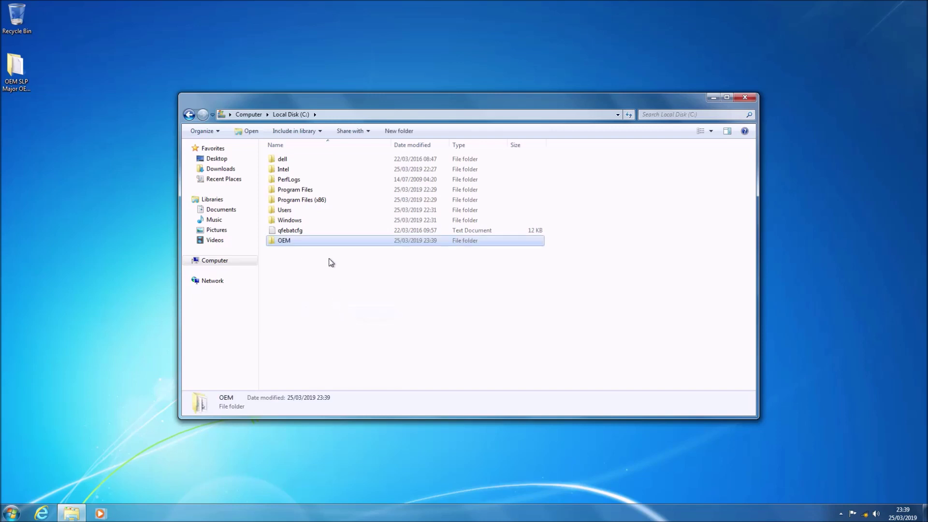
pyautogui.doubleClick(326, 241)
# Step: Run the slp script as administrator, accepting the licence and product-key confirmations
pyautogui.click(276, 170)
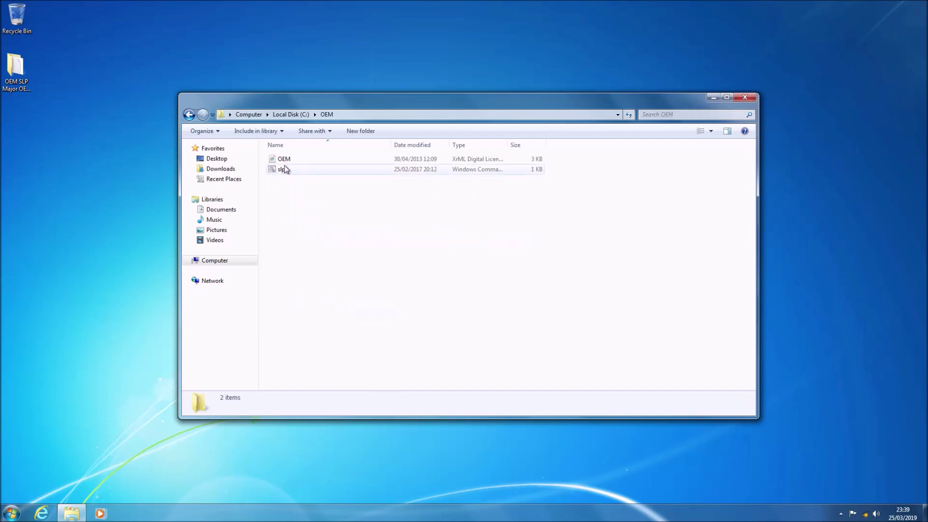
pyautogui.rightClick(282, 167)
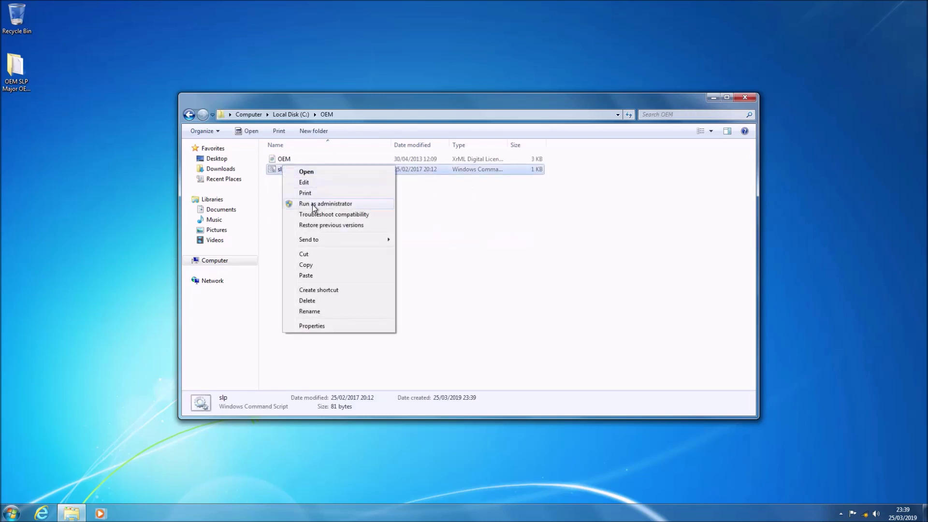
pyautogui.click(309, 203)
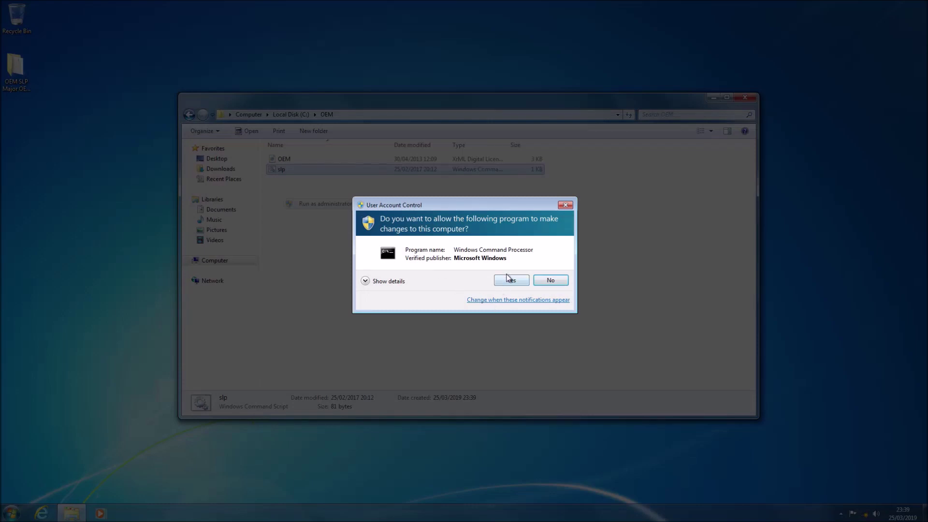
pyautogui.click(508, 281)
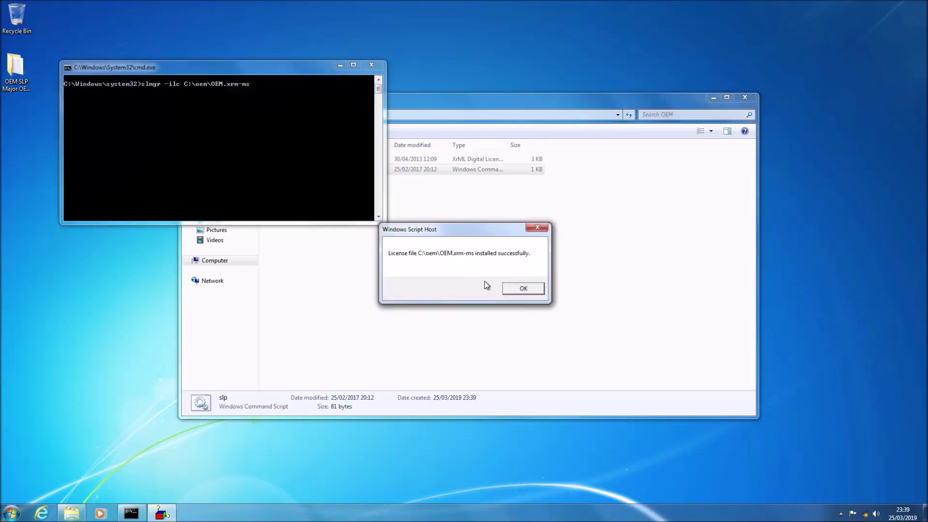
pyautogui.click(514, 291)
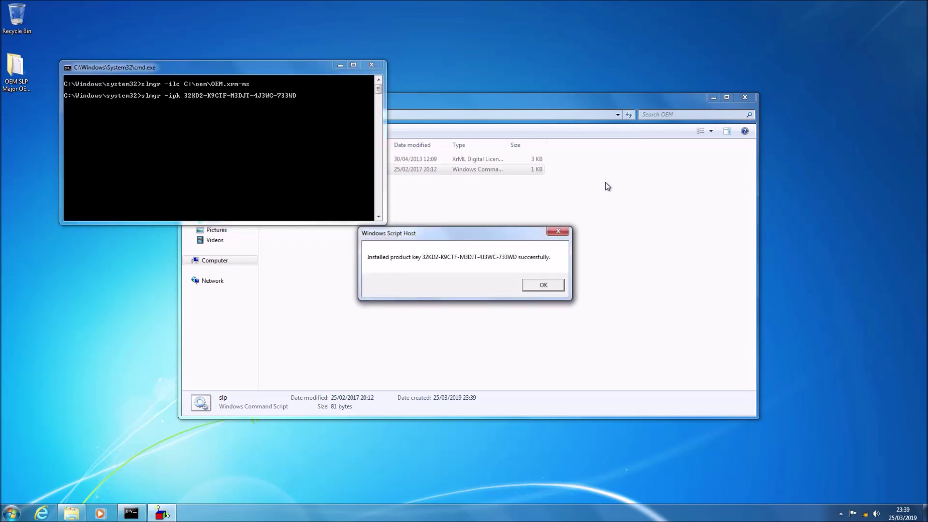
pyautogui.click(549, 286)
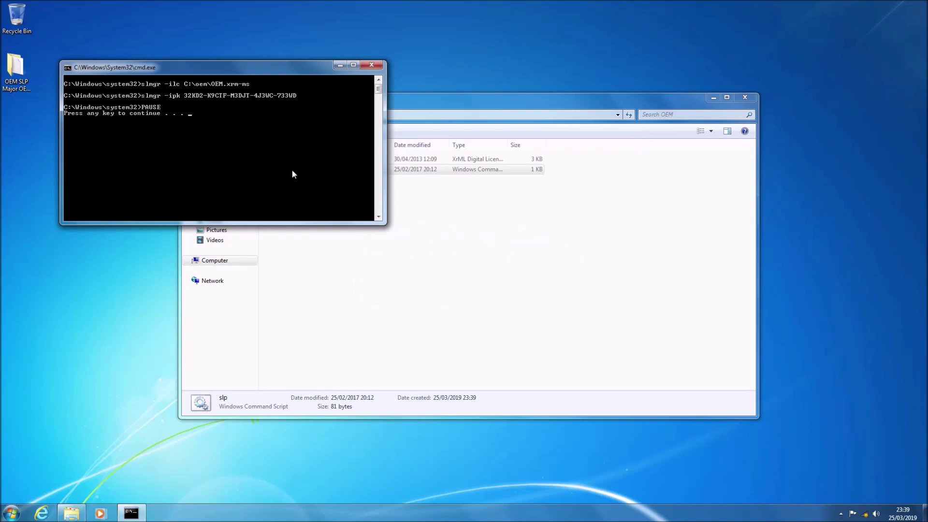
pyautogui.press('Return')
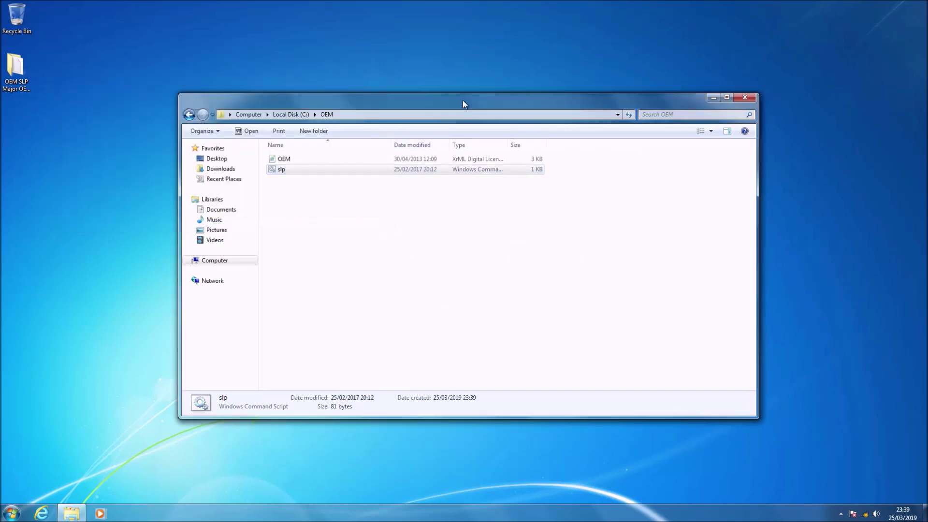
# Step: Close the OEM folder and open Computer's Properties to check Windows 7 Professional's activation status
pyautogui.click(754, 100)
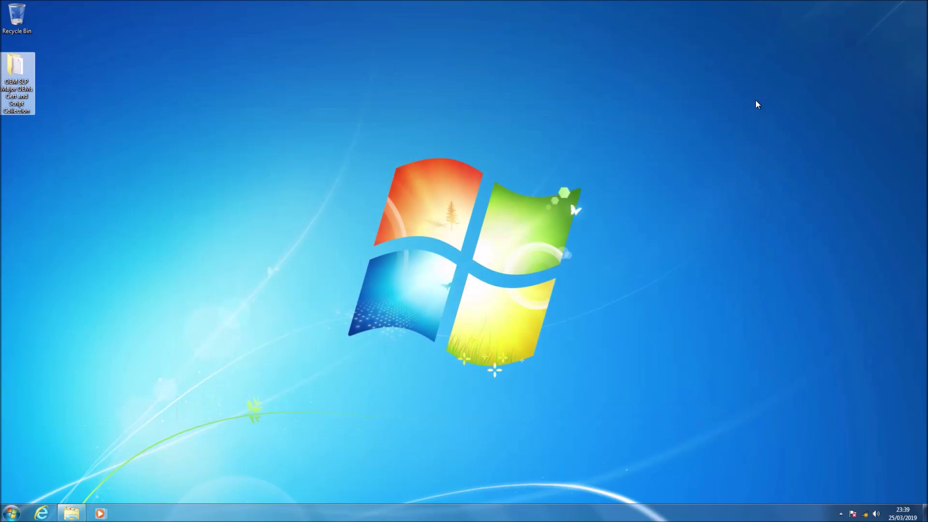
pyautogui.click(10, 513)
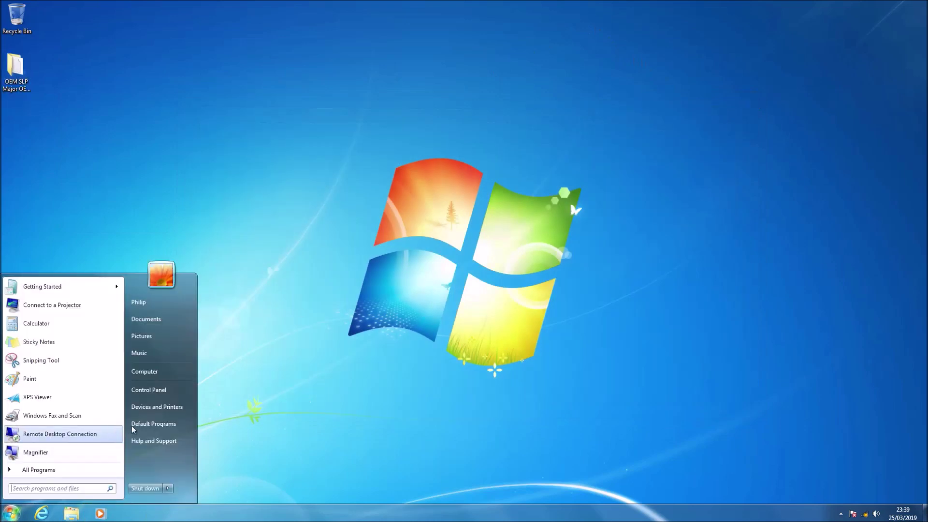
pyautogui.rightClick(164, 372)
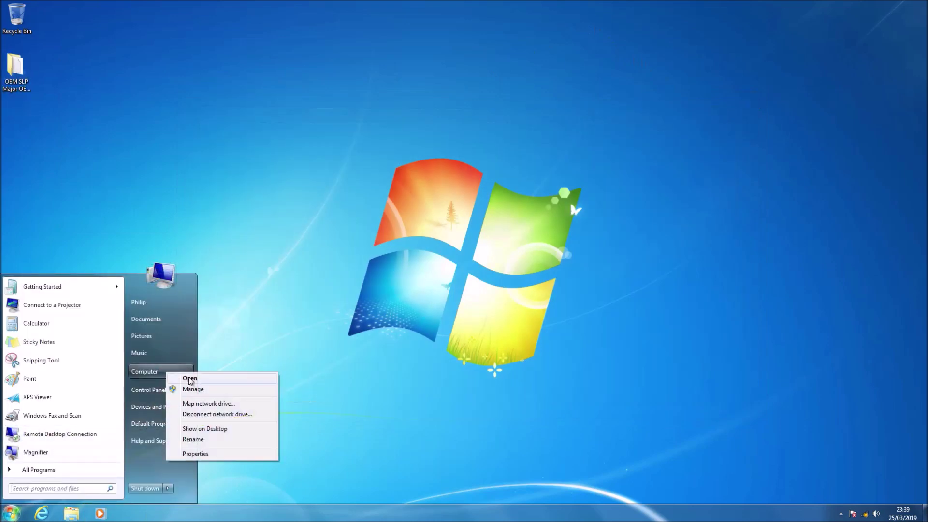
pyautogui.click(233, 455)
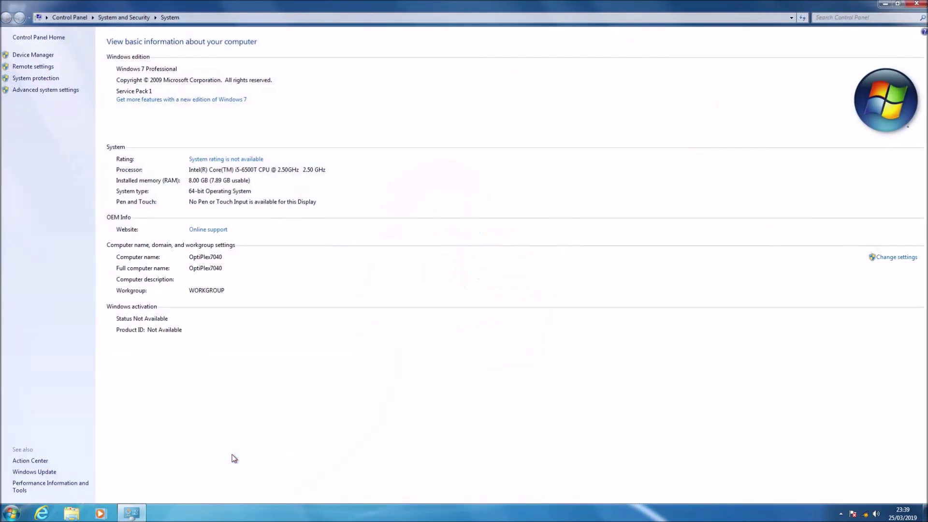